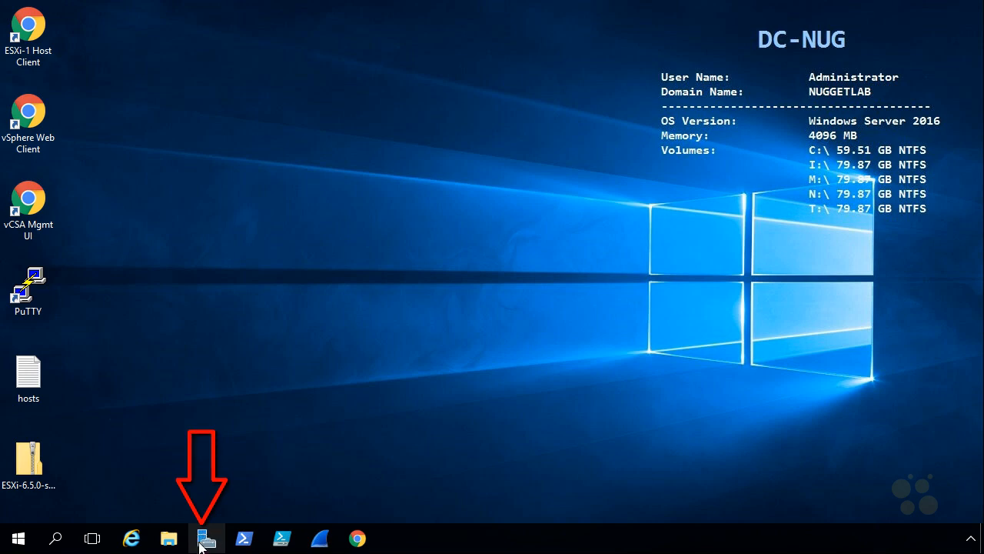
- Open Server Manager maximized and start the Add Roles and Features wizard full-screen
click(206, 540)
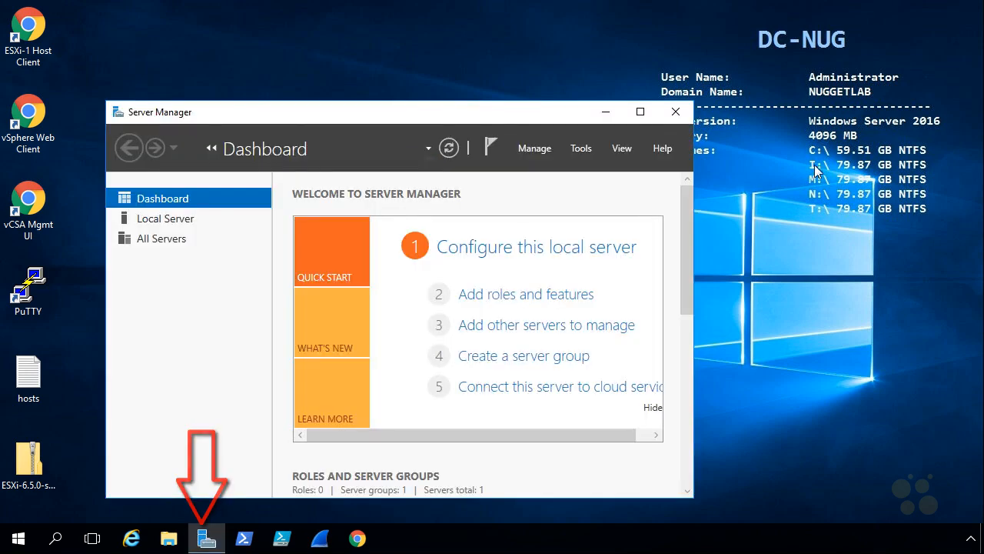
click(640, 113)
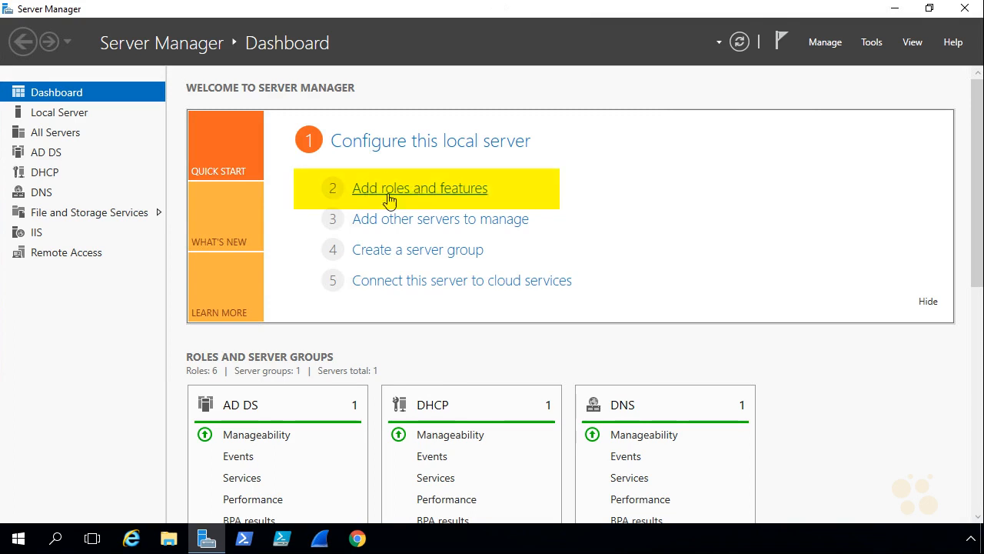
click(443, 196)
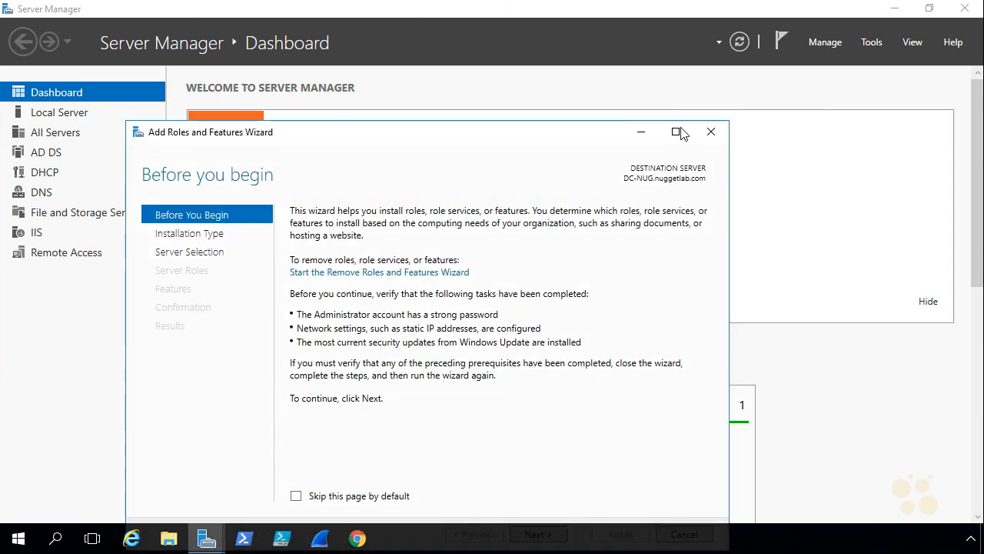
click(676, 132)
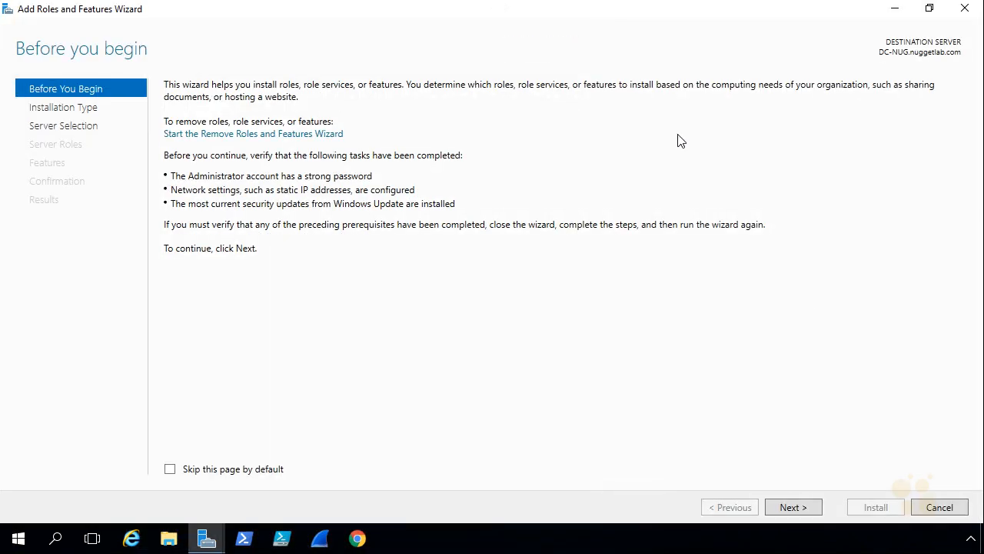
- Choose role-based installation and select Active Directory Certificate Services with its management tools
click(796, 508)
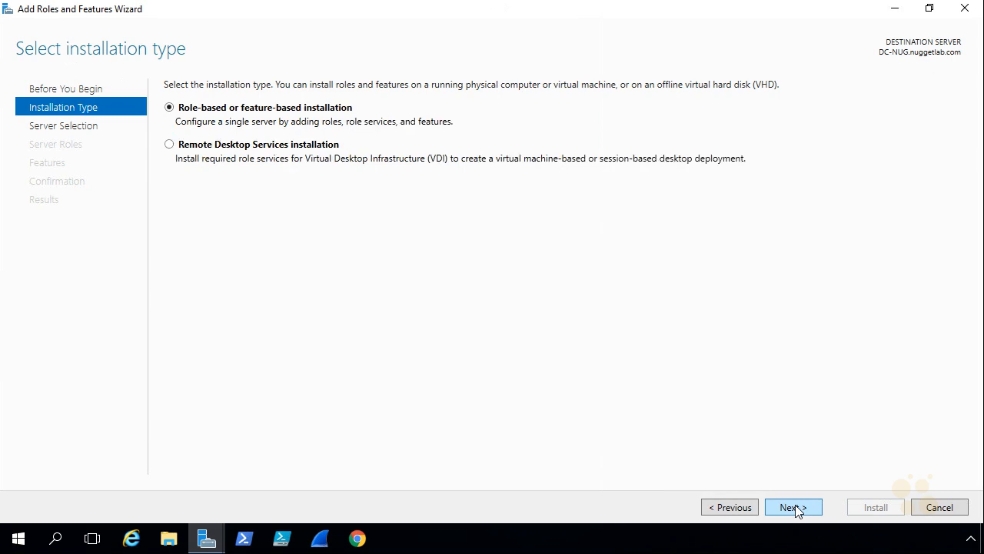
click(796, 507)
click(796, 506)
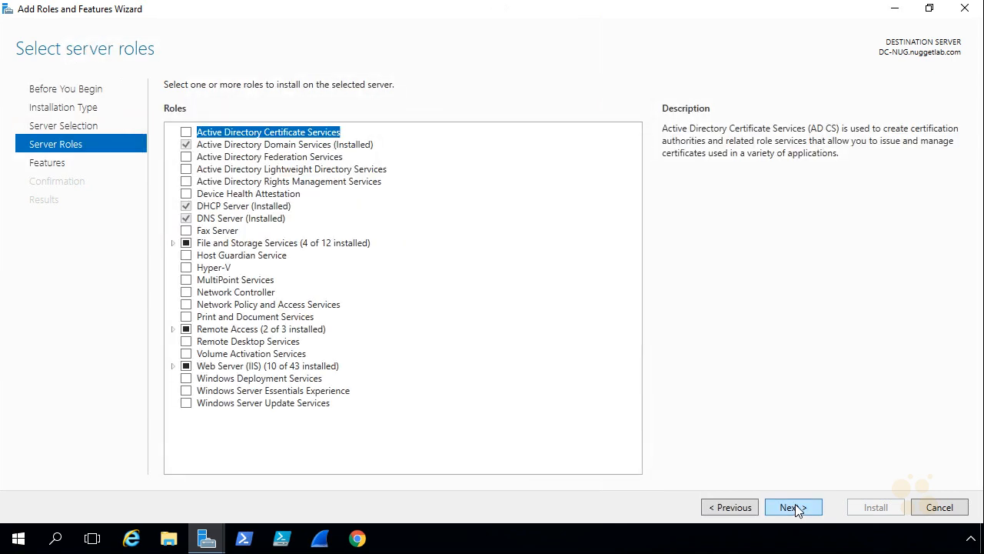
click(185, 133)
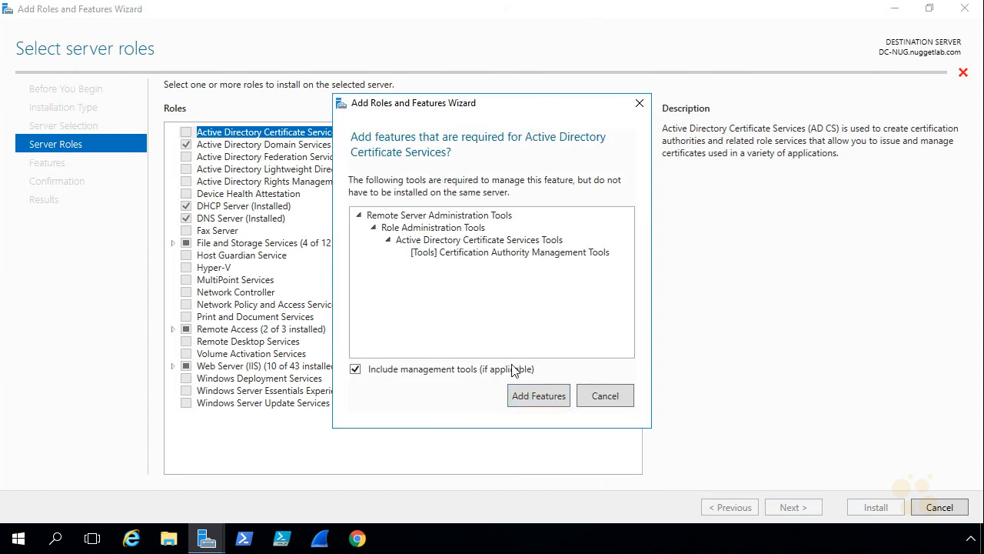
click(538, 396)
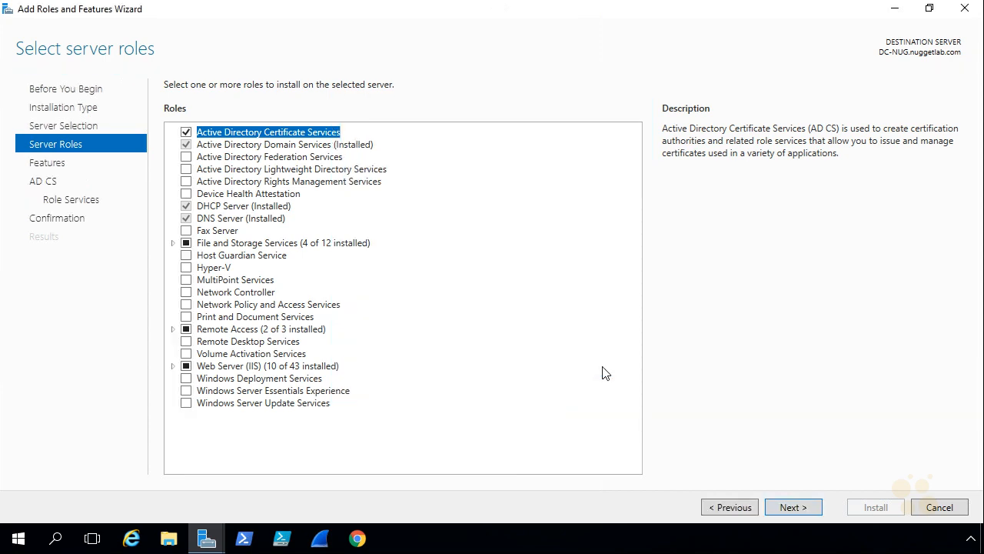
click(792, 508)
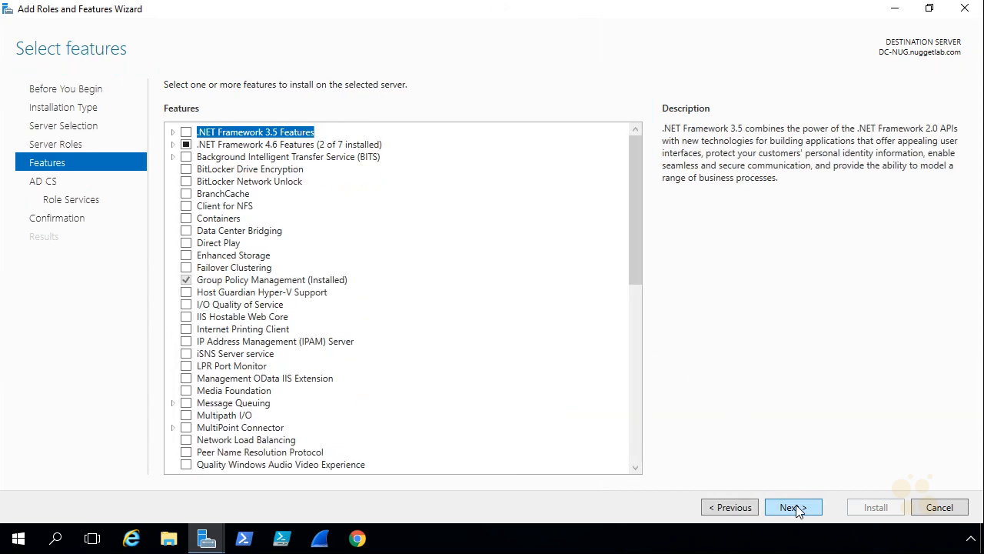
- Skip extra features and add Certification Authority Web Enrollment with its required web server features
click(792, 507)
click(794, 509)
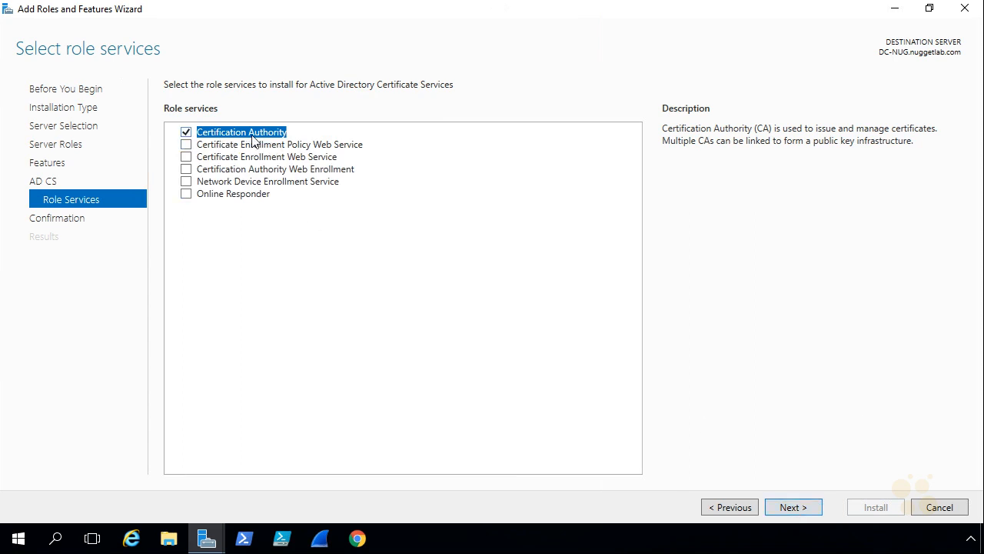
click(186, 169)
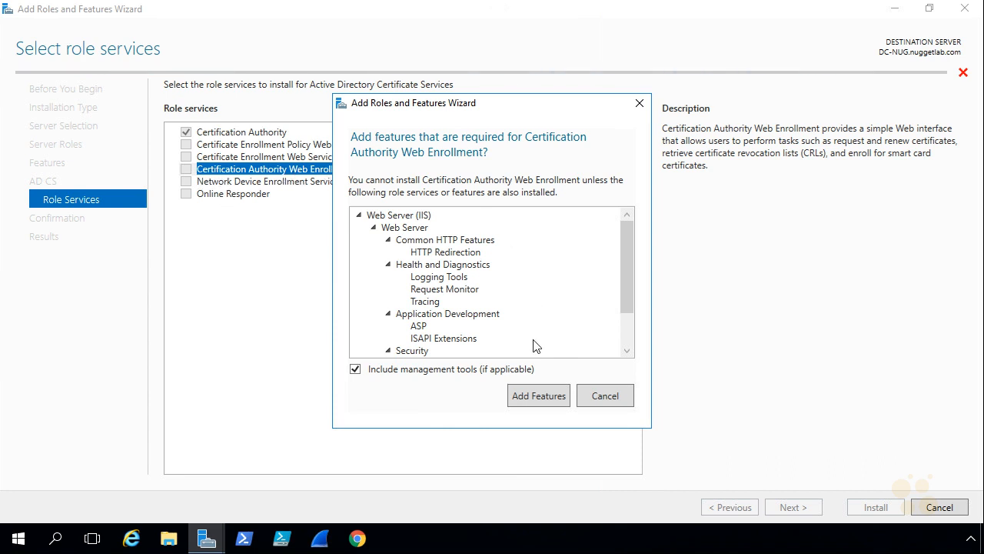
click(538, 396)
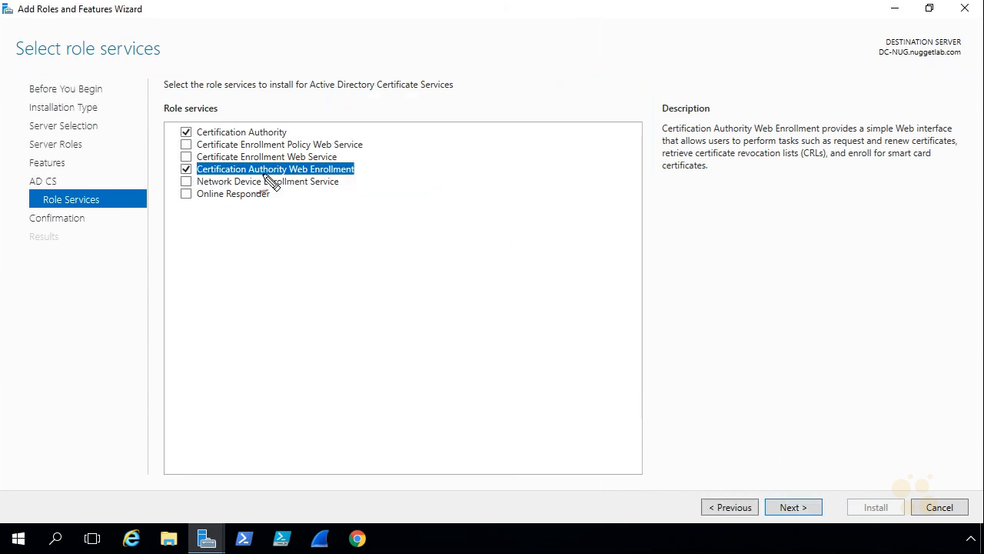
drag(181, 141, 283, 140)
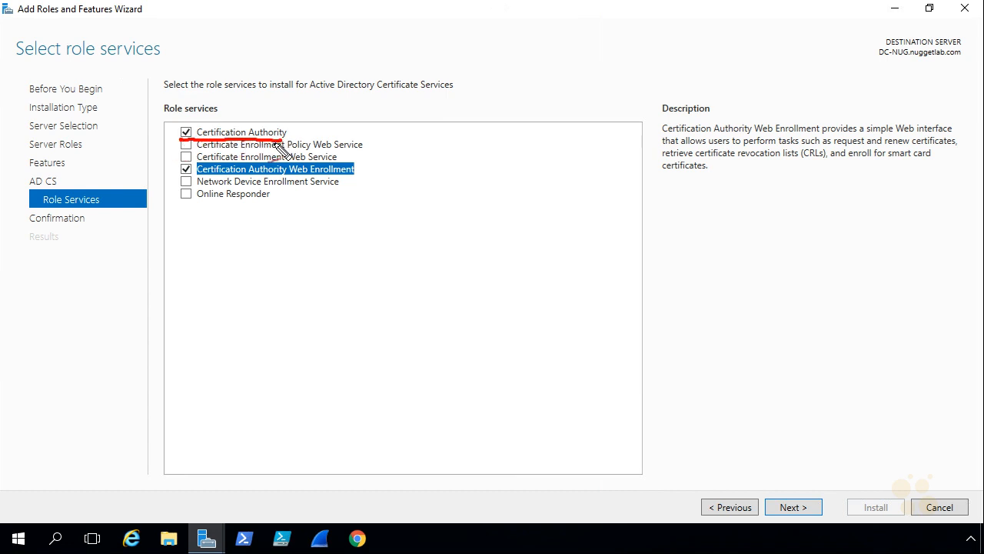
drag(181, 182, 360, 183)
mouse_move(382, 146)
mouse_down()
mouse_move(359, 163)
mouse_move(369, 162)
mouse_up()
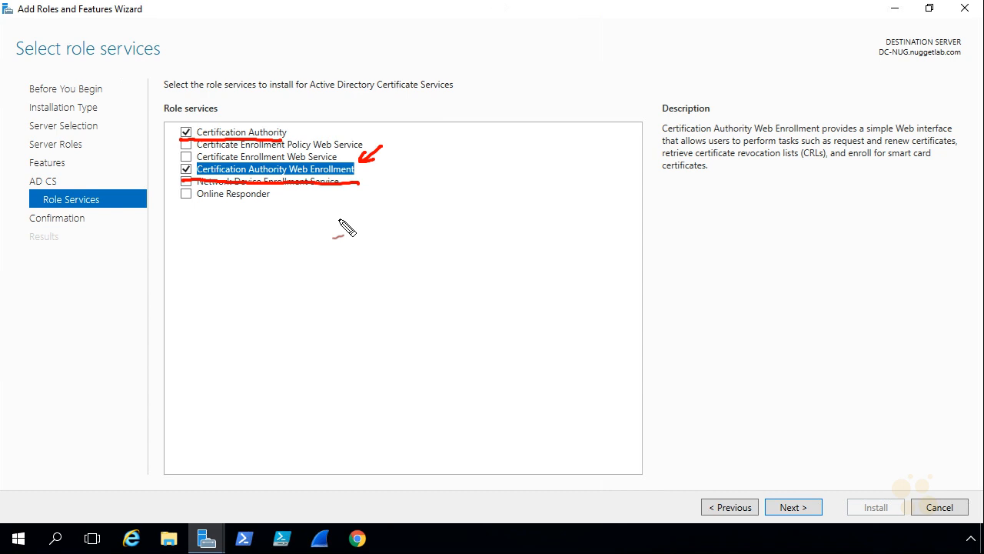
key(Escape)
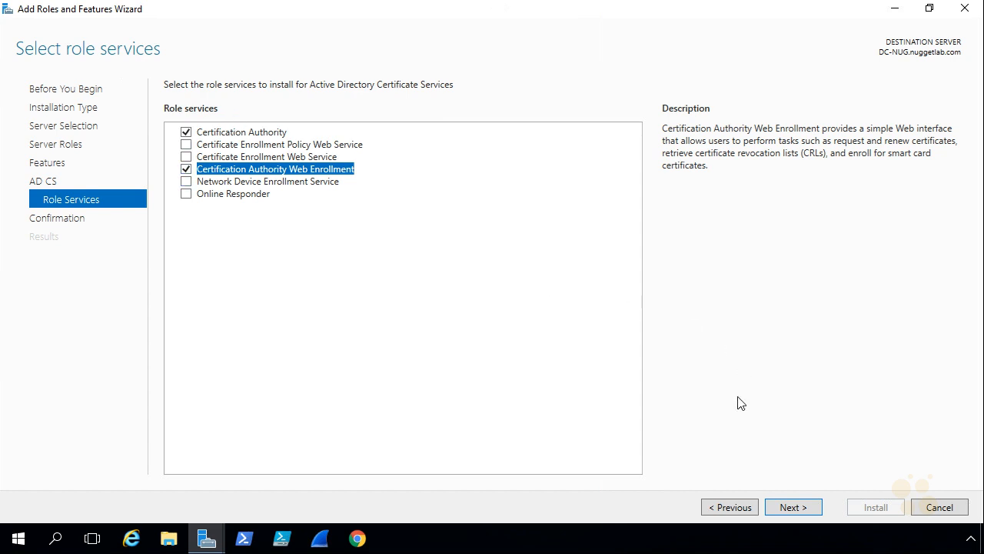
click(792, 507)
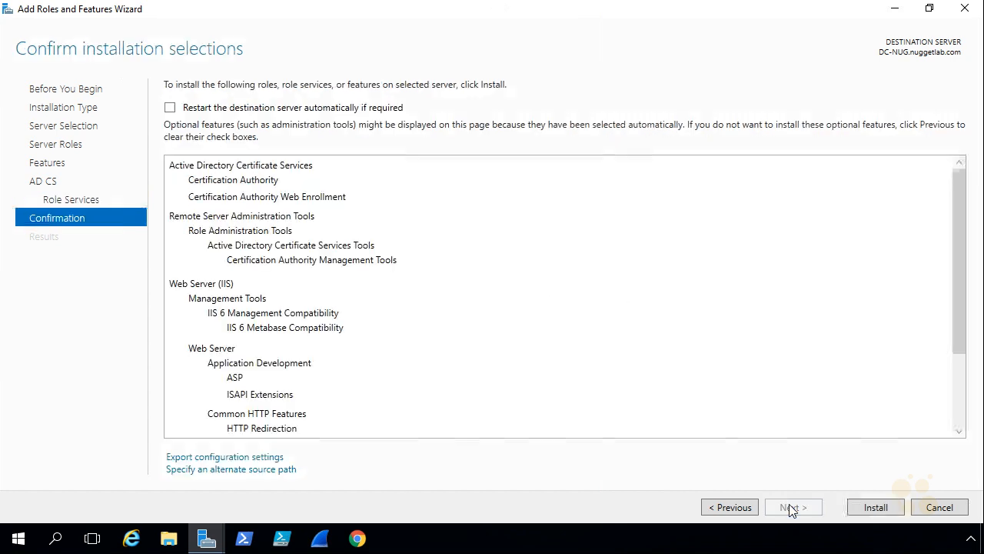
- Install Certification Authority, Web Enrollment, management tools and the Web Server (IIS) components
click(877, 509)
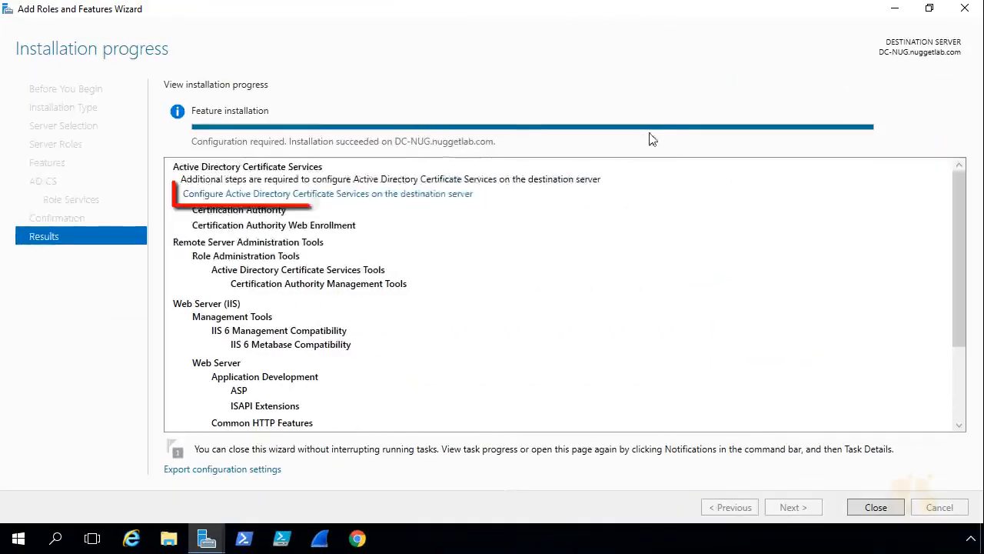
- Start AD CS configuration with administrator credentials, ticking Certification Authority and Certification Authority Web Enrollment
click(414, 193)
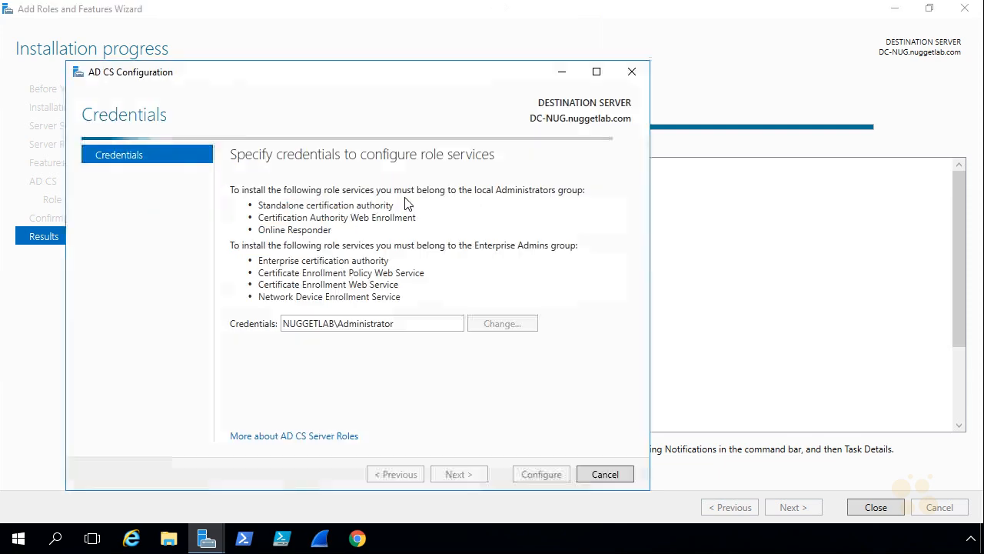
click(880, 508)
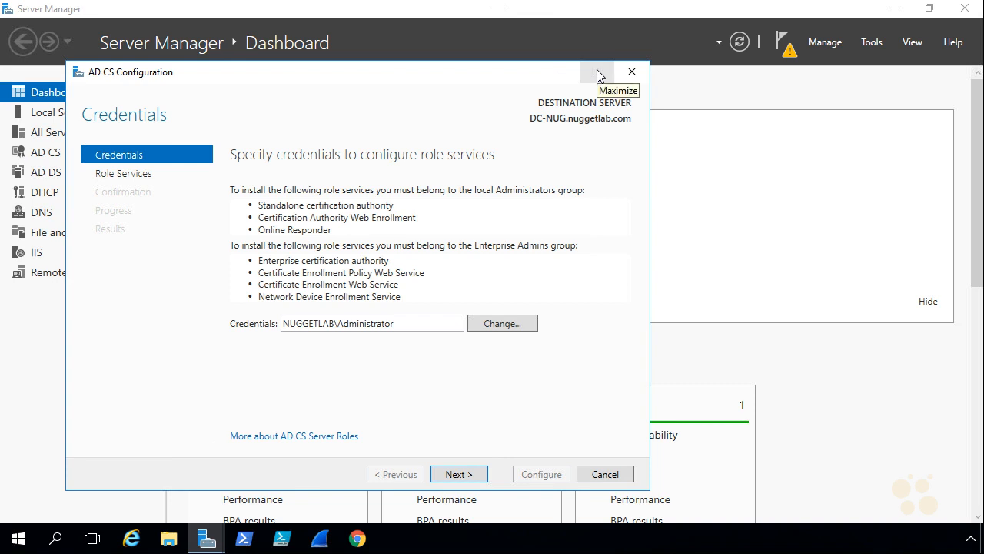
click(598, 72)
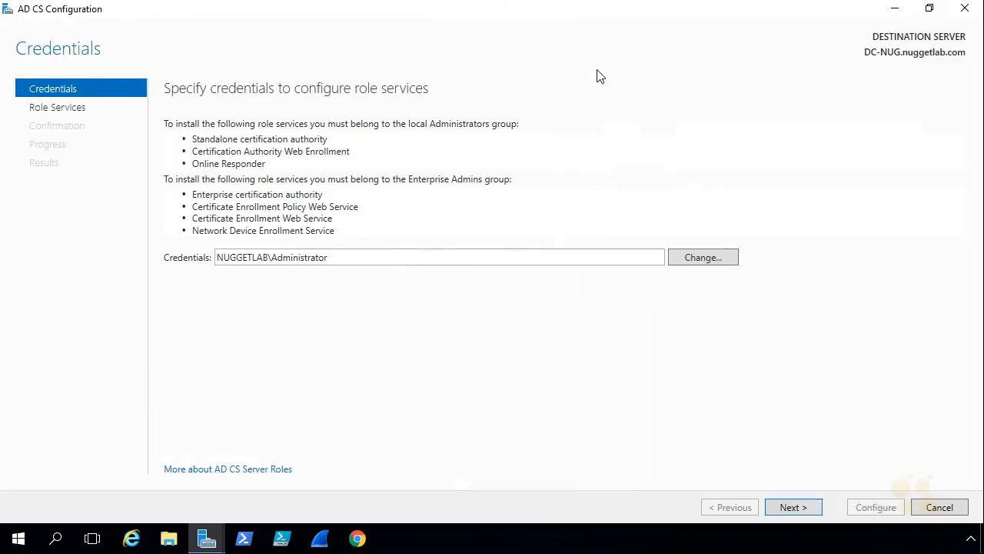
click(802, 507)
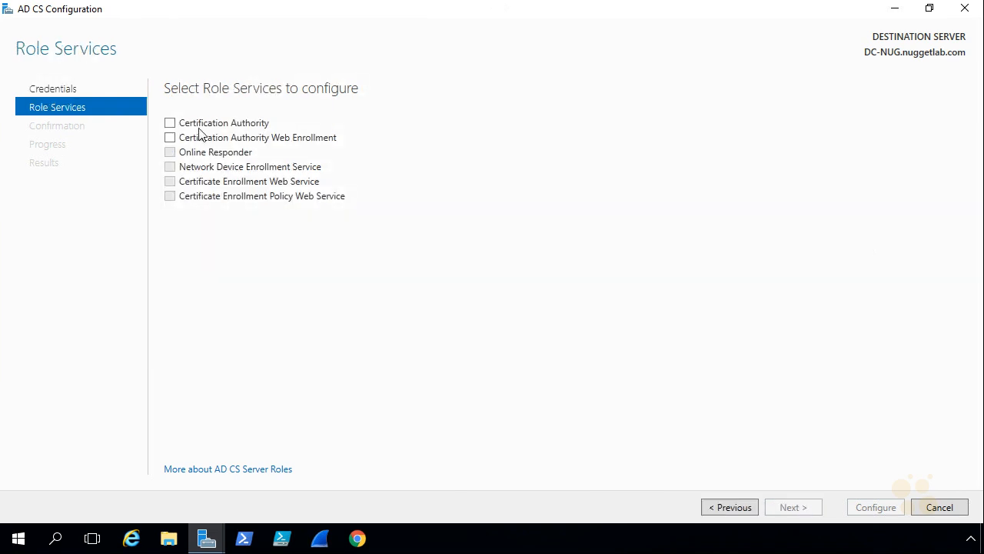
click(171, 125)
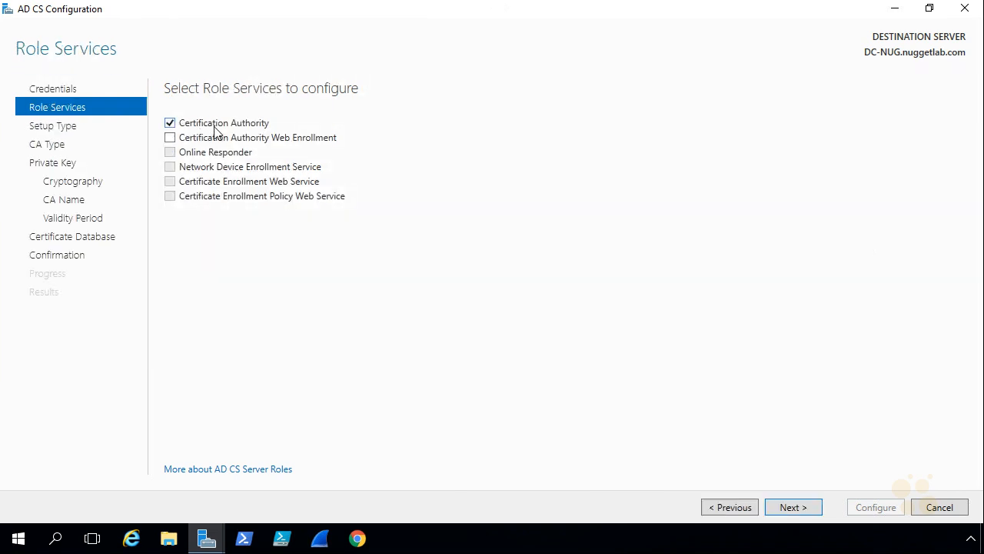
click(171, 139)
- Keep Enterprise Root CA, a new private key, default cryptography and the suggested CA name
click(793, 507)
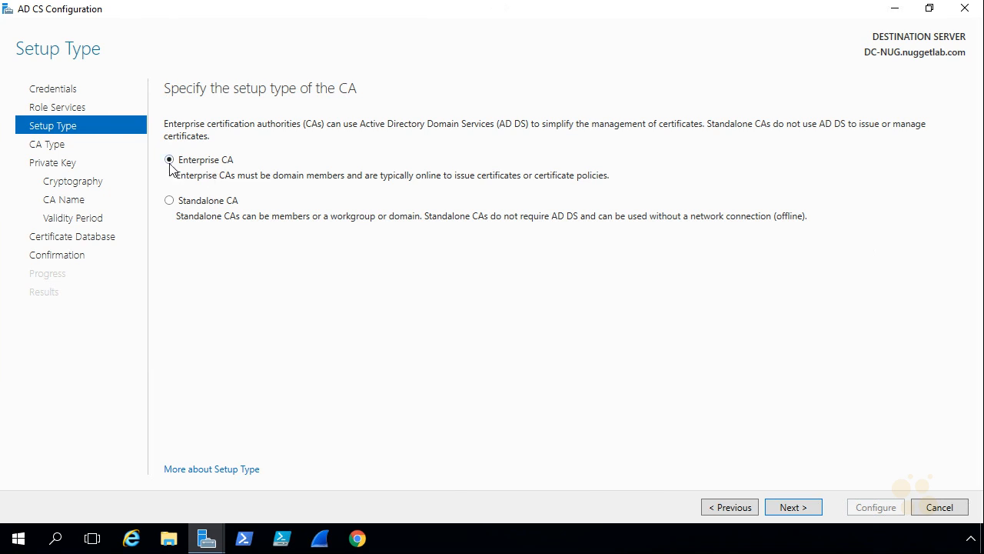
click(792, 510)
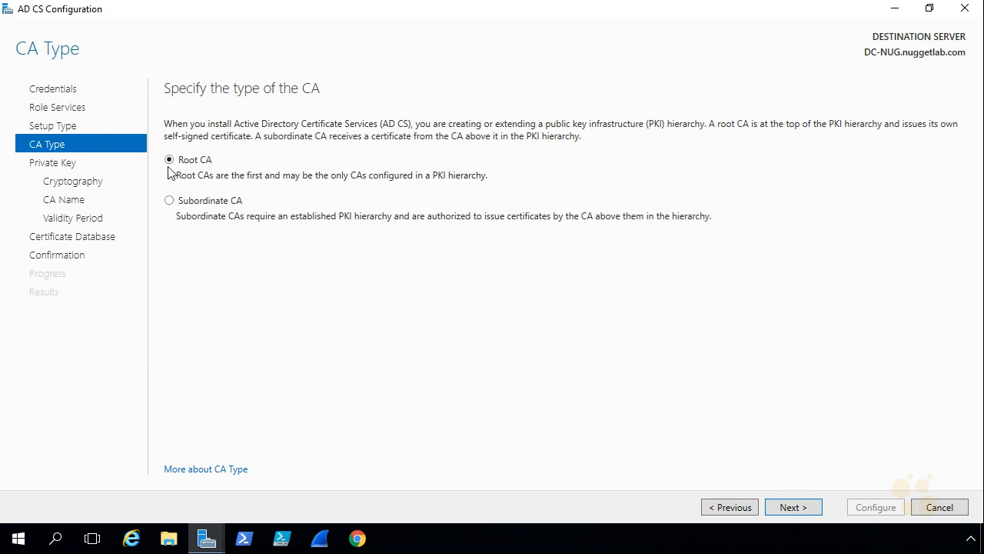
click(792, 508)
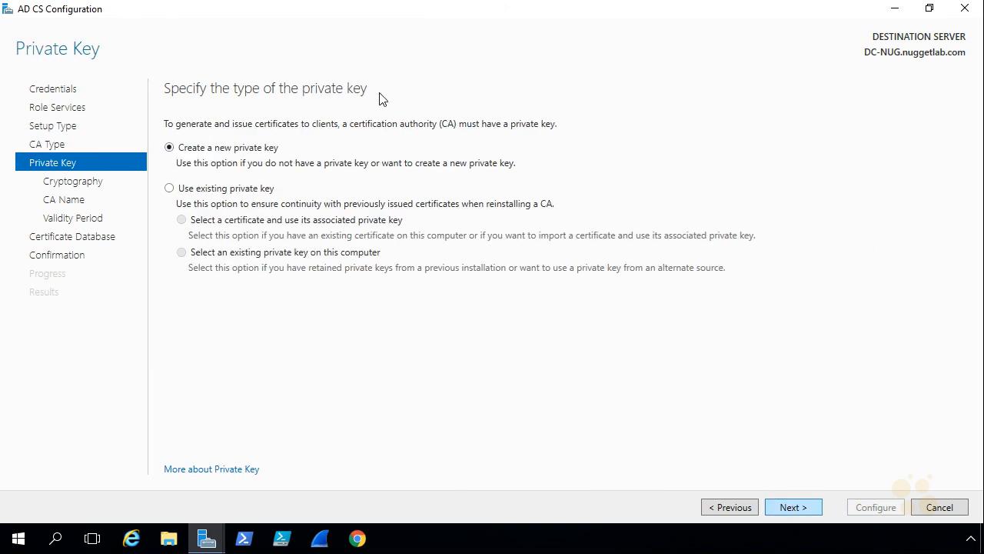
click(792, 509)
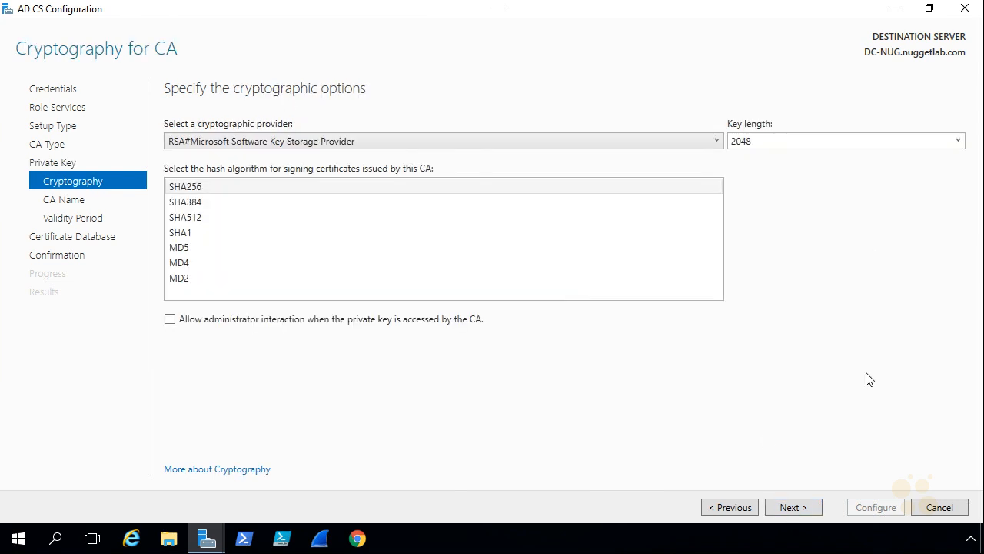
click(790, 508)
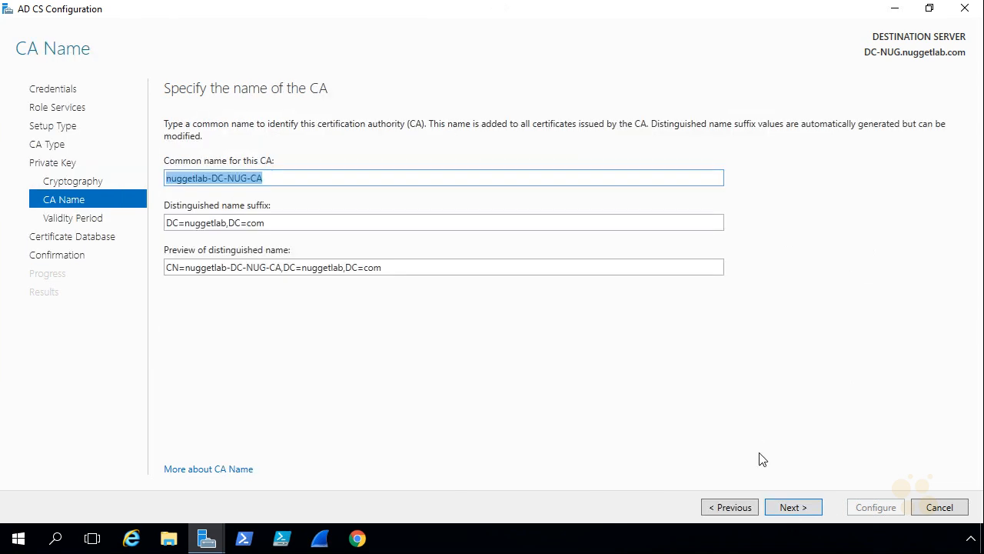
click(788, 507)
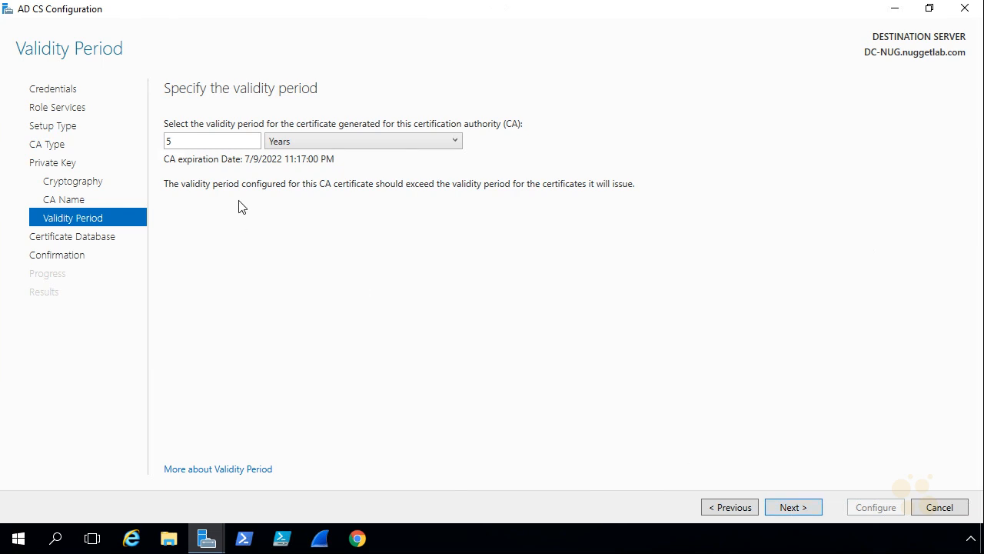
- Change the CA validity period to 10 years and keep the default database locations
double_click(165, 141)
text(10)
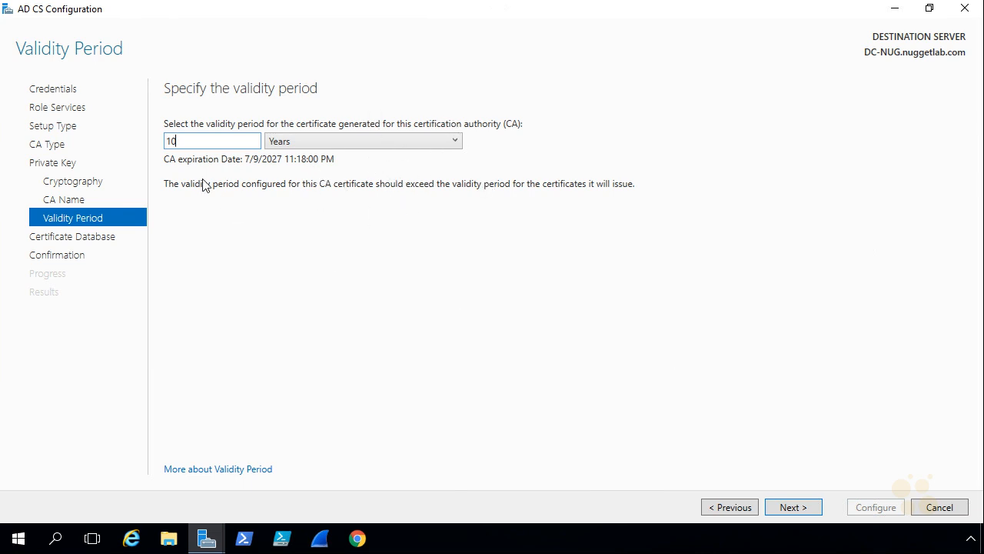
click(786, 507)
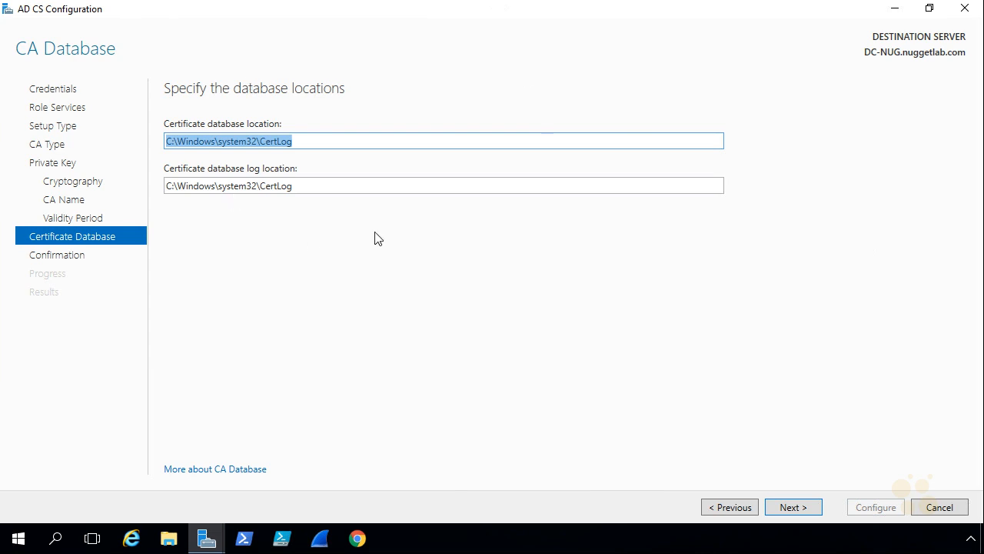
click(795, 509)
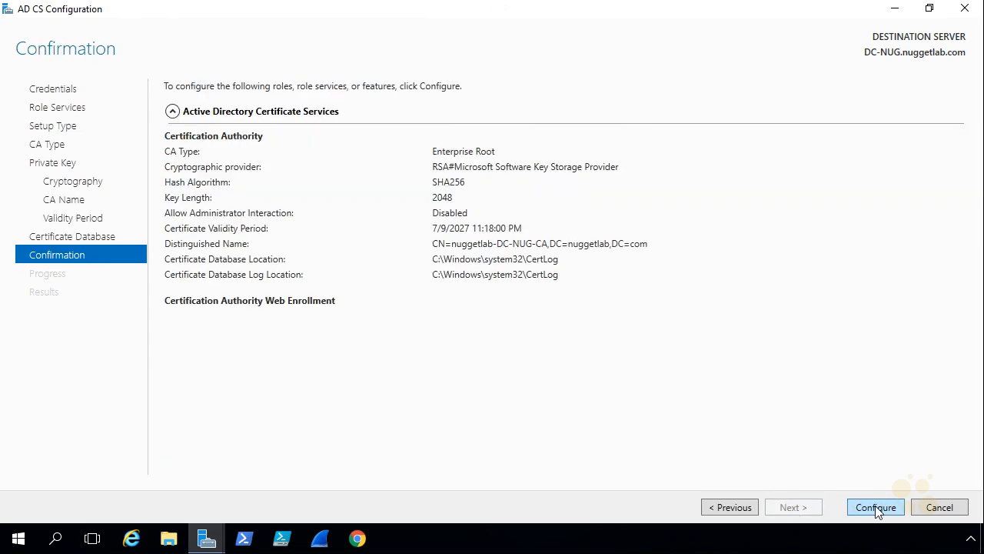
- Apply the Enterprise Root CA configuration with SHA256 and a 2048-bit key
click(877, 509)
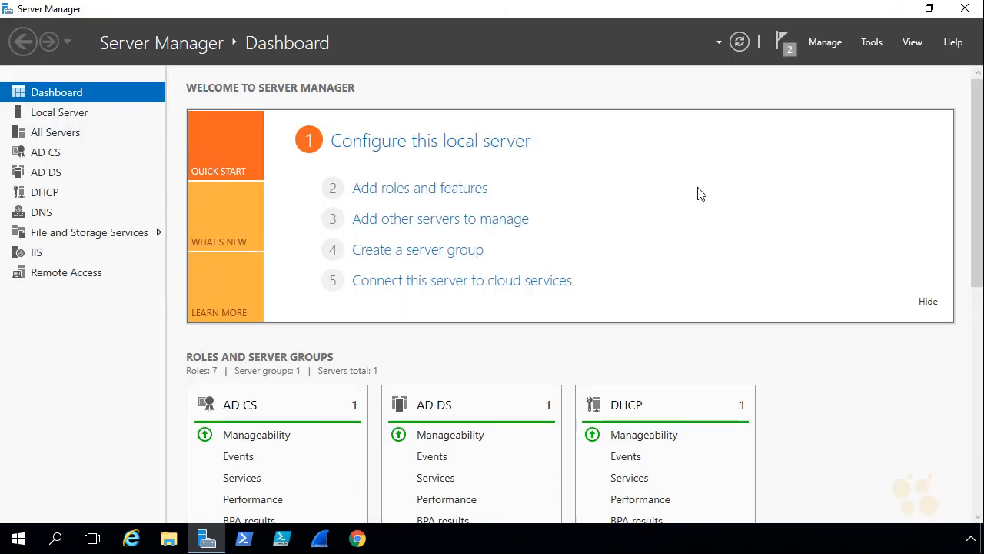
- Launch the Certification Authority console maximized and expand nuggetlab-DC-NUG-CA into its certificate folders
click(873, 44)
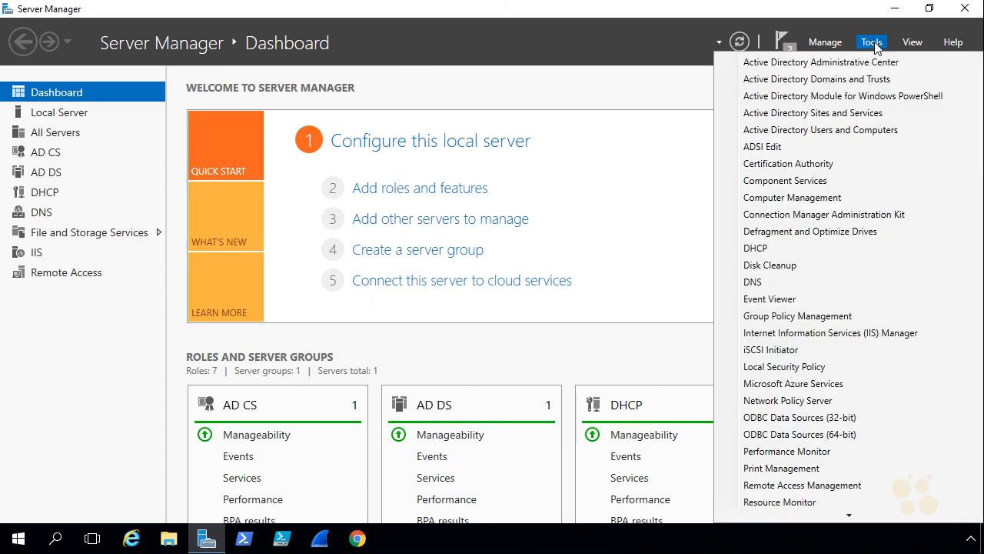
click(851, 163)
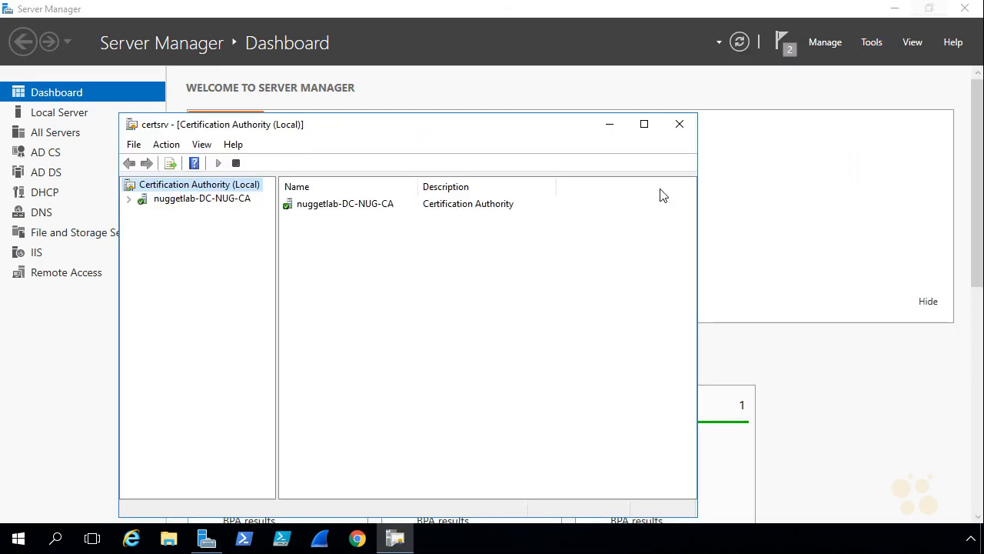
click(644, 125)
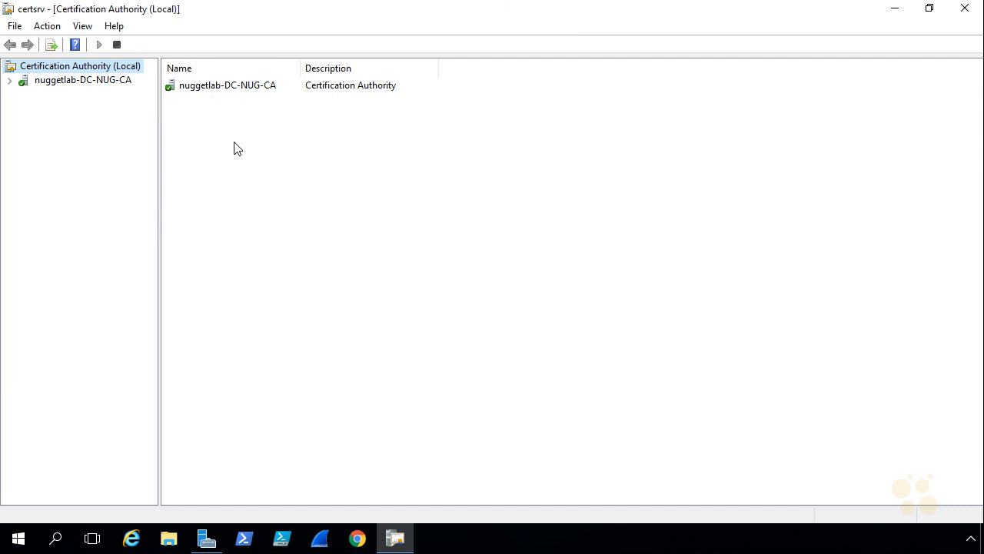
drag(159, 139, 187, 137)
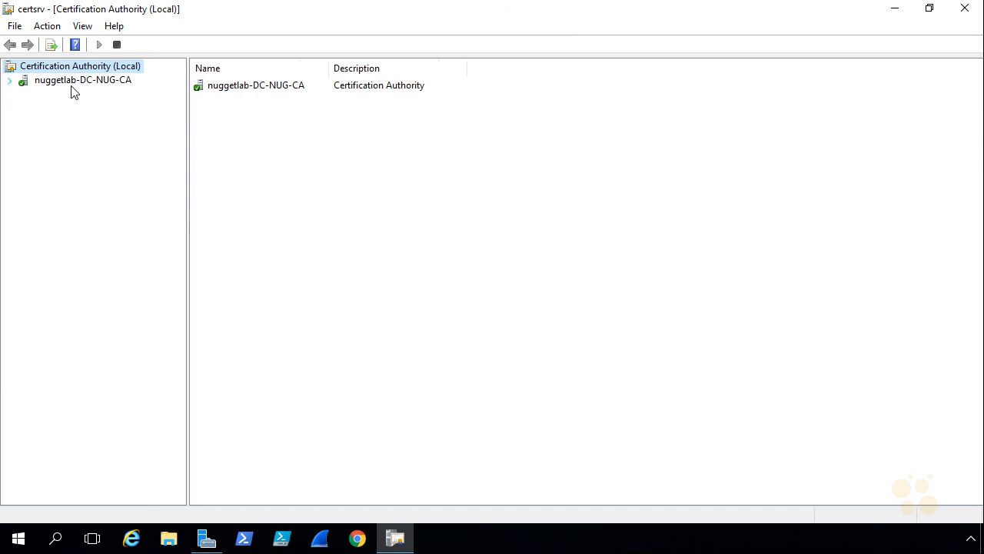
click(8, 80)
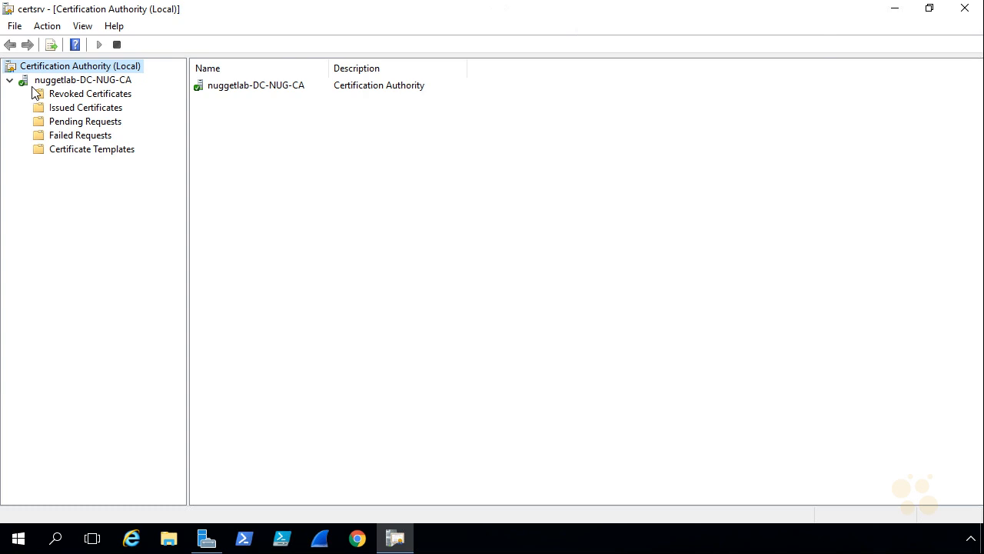
- Show the CA's Certificate Templates (Web Server, Computer, User, Administrator) and launch Google Chrome
click(94, 156)
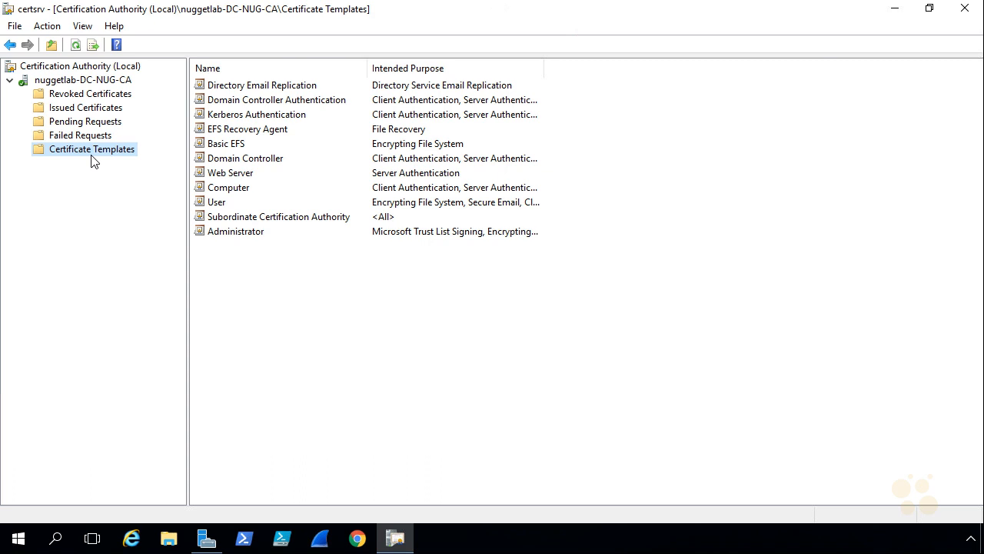
mouse_move(380, 326)
mouse_down()
mouse_move(391, 323)
mouse_move(396, 337)
mouse_move(504, 316)
mouse_move(547, 339)
mouse_move(353, 385)
mouse_up()
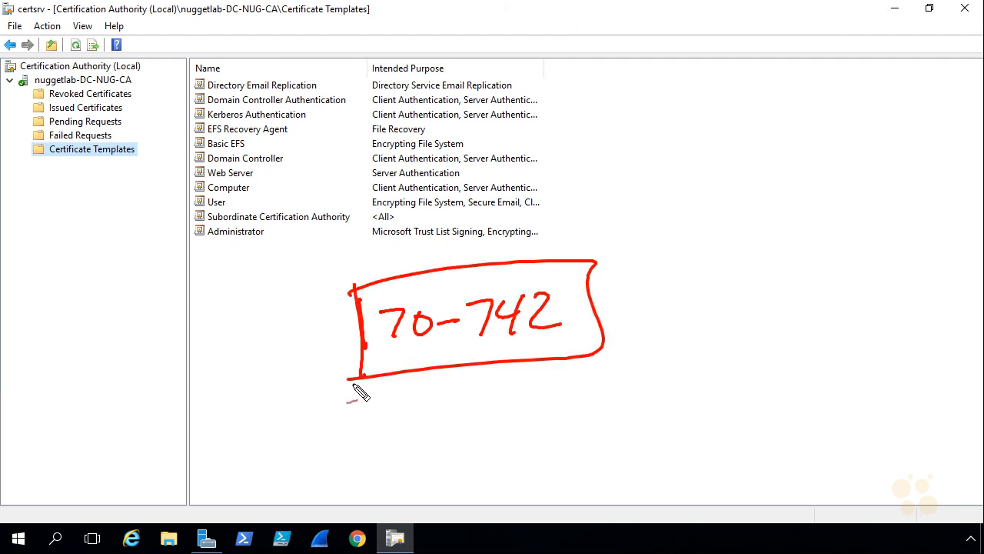
key(Escape)
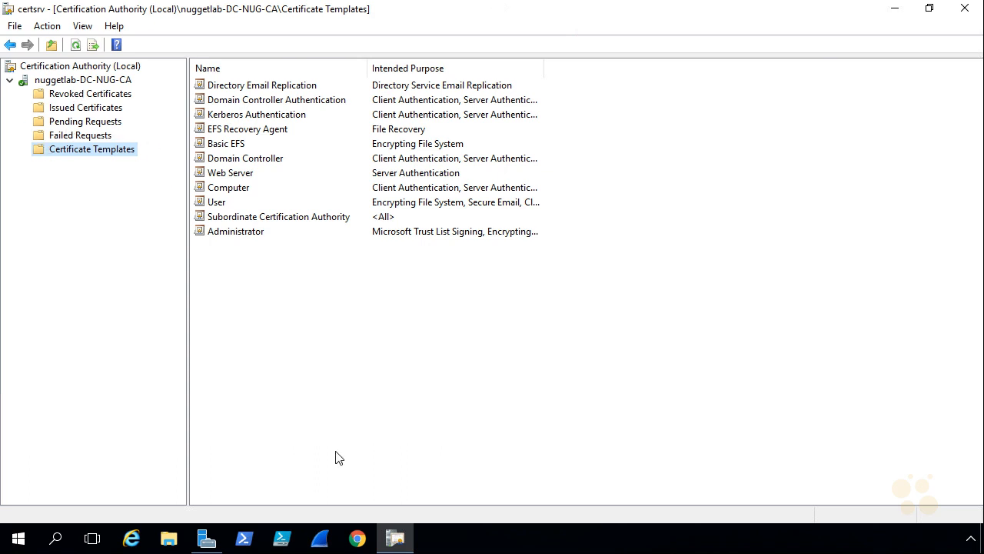
click(357, 538)
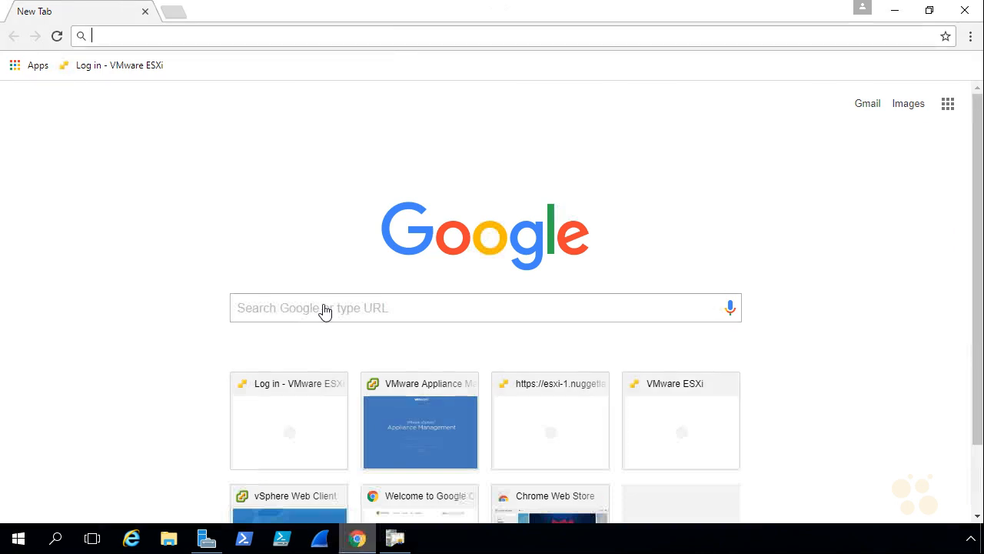
text(http://dc-nug.nuggetlab.com)
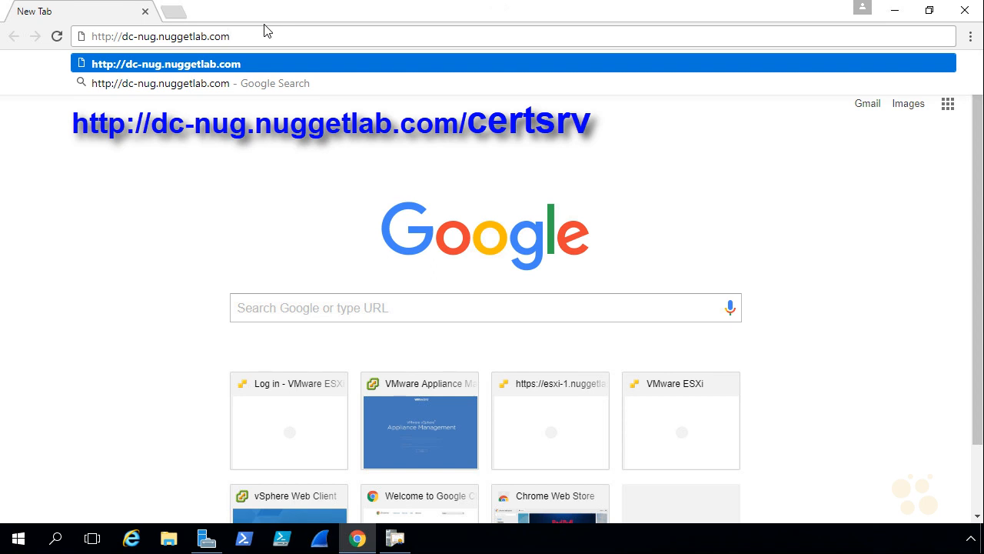
text(/)
text(c)
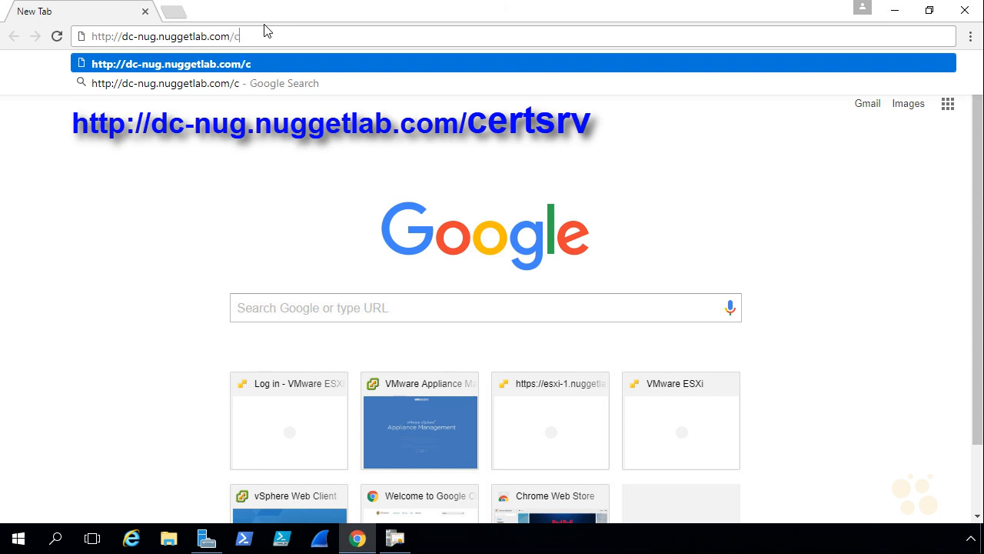
text(ertsrv)
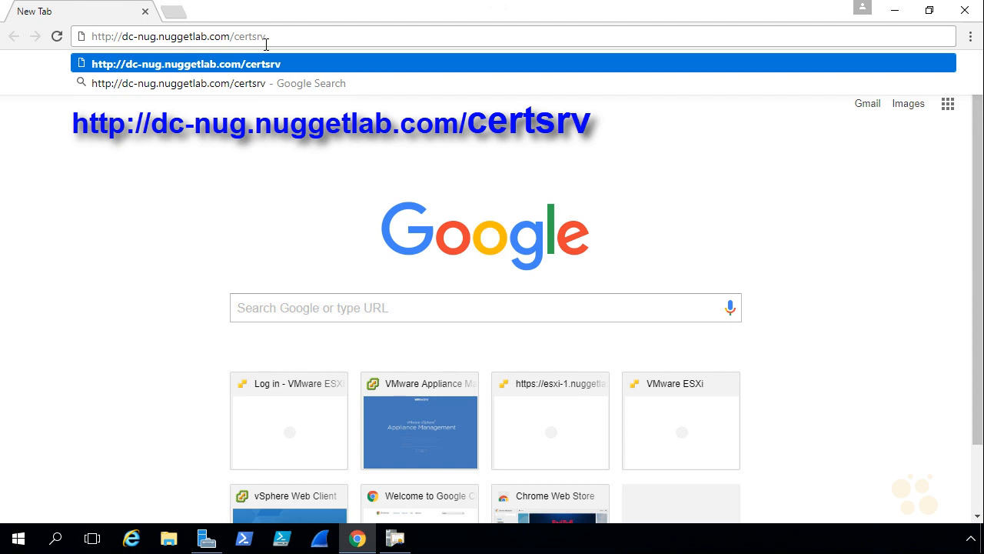
key(Return)
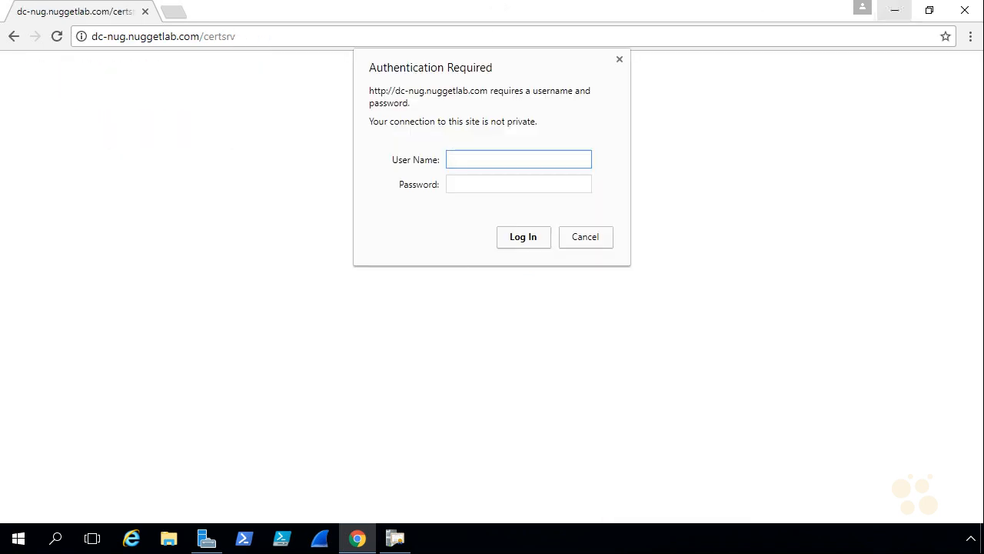
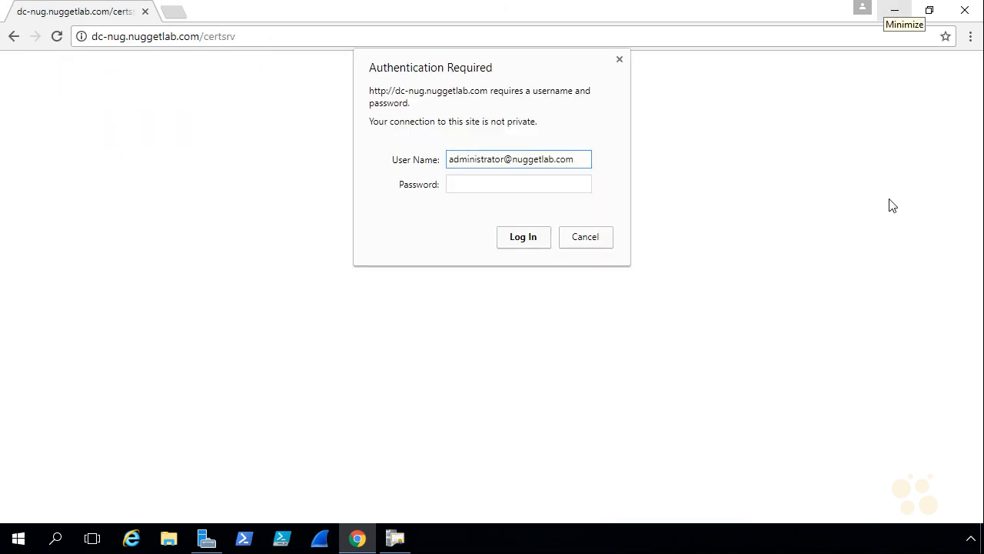
- Sign in with the administrator account's e-mail and password, and save the password in Chrome
click(532, 182)
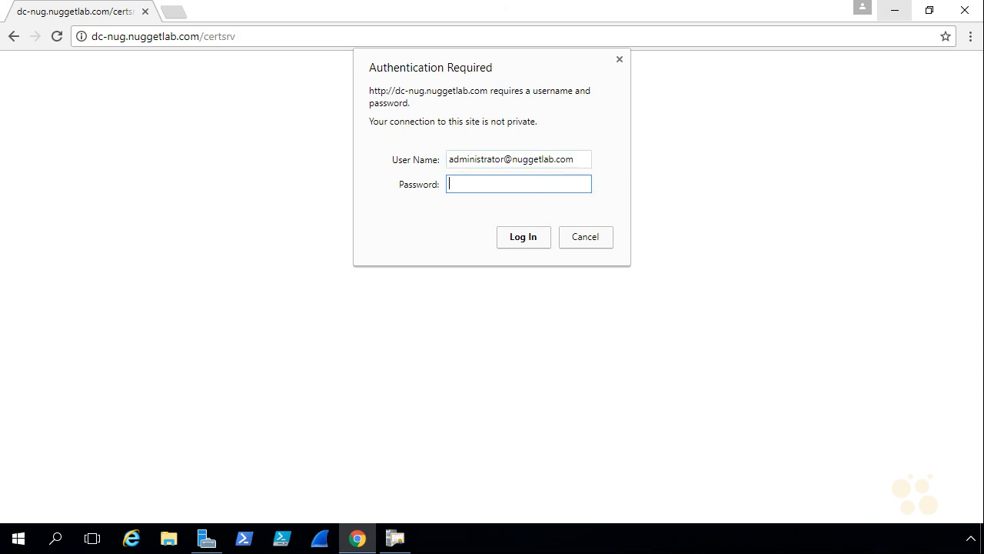
text(********)
click(520, 243)
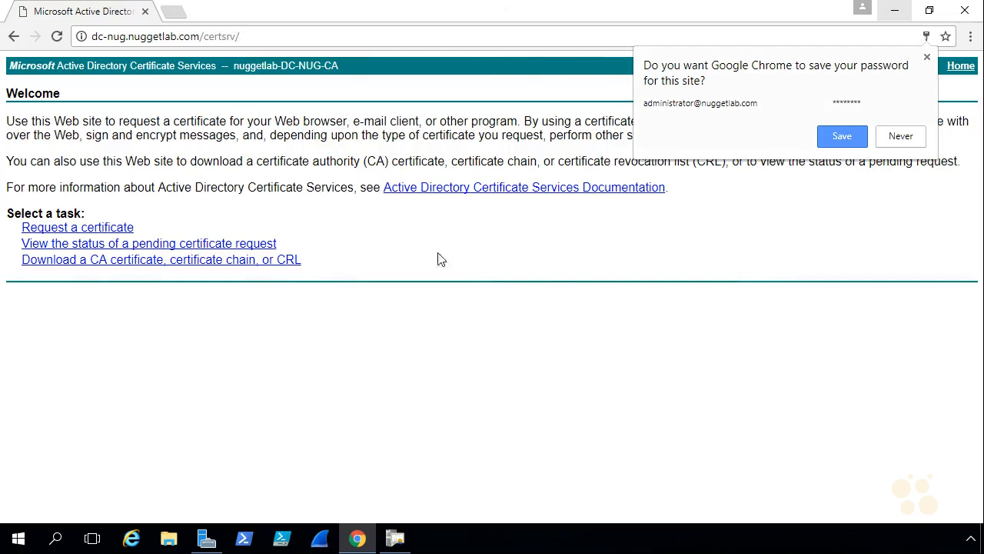
click(842, 139)
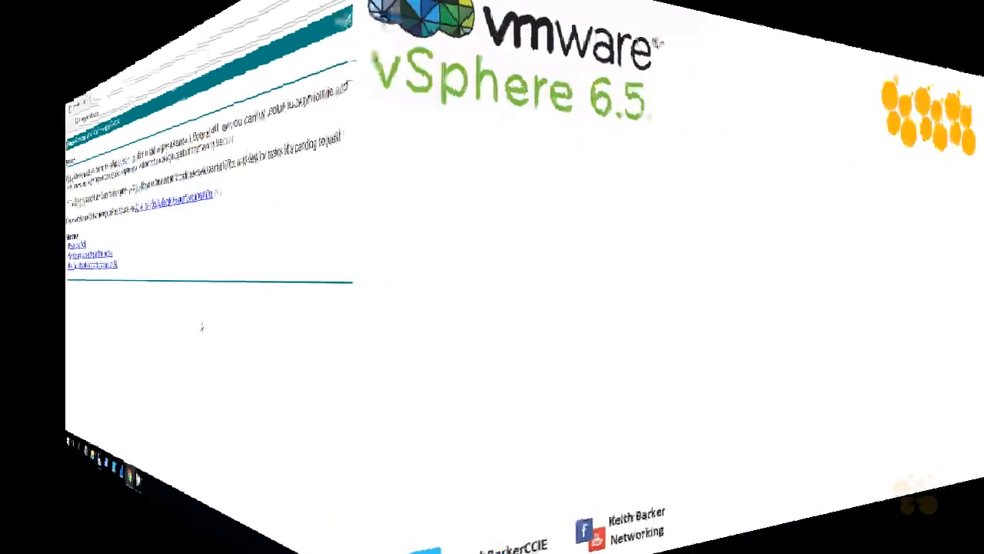
drag(640, 230, 651, 253)
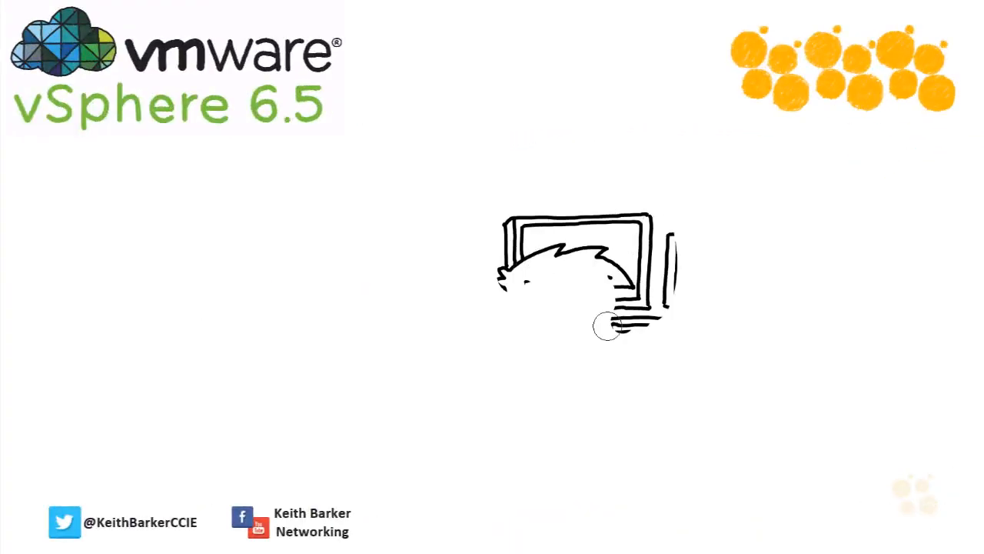